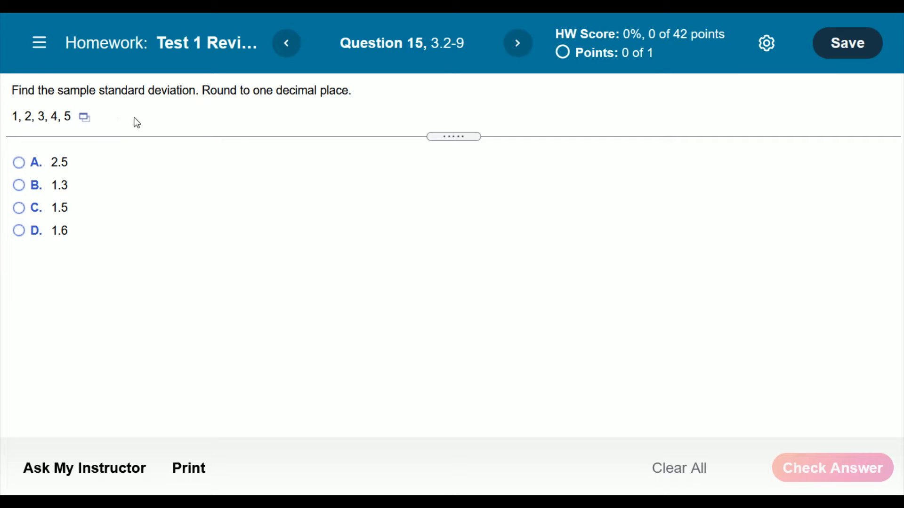
# Open the question's data set 1, 2, 3, 4, 5 in StatCrunch.
pyautogui.moveTo(71, 119); pyautogui.dragTo(20, 116)
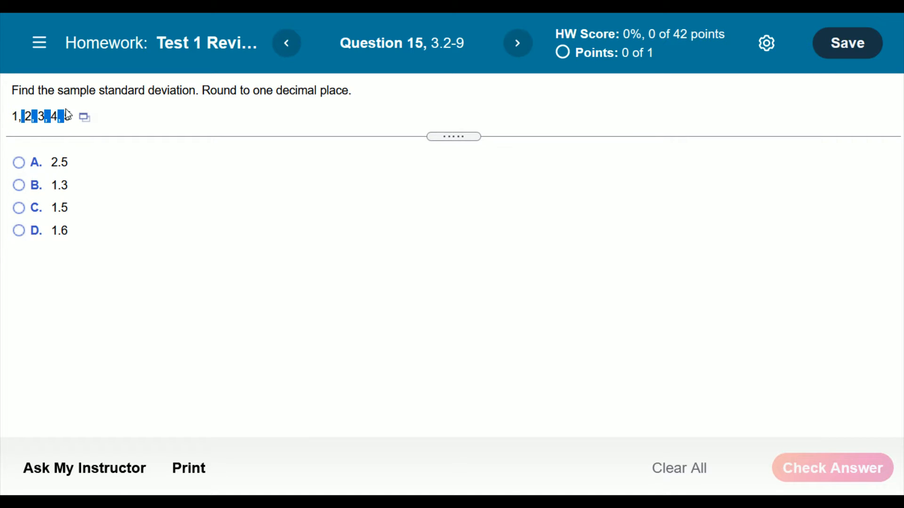
pyautogui.click(151, 116)
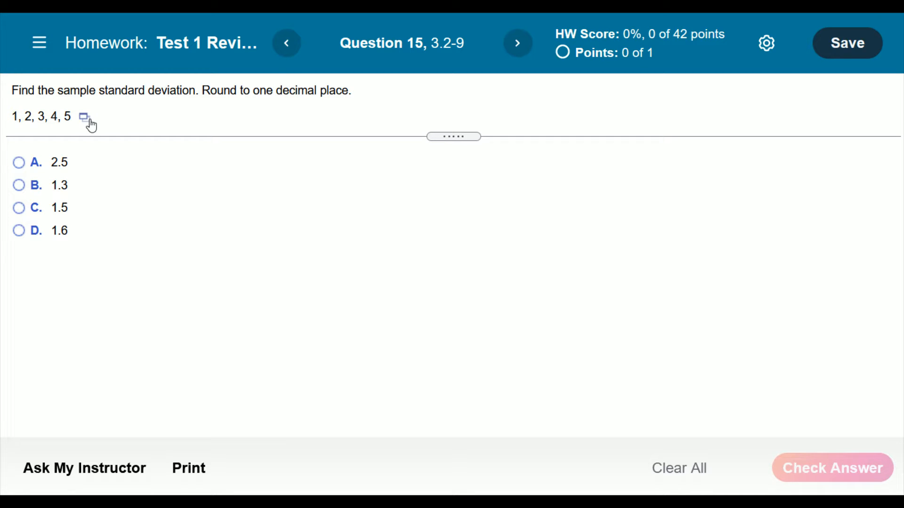
pyautogui.click(89, 123)
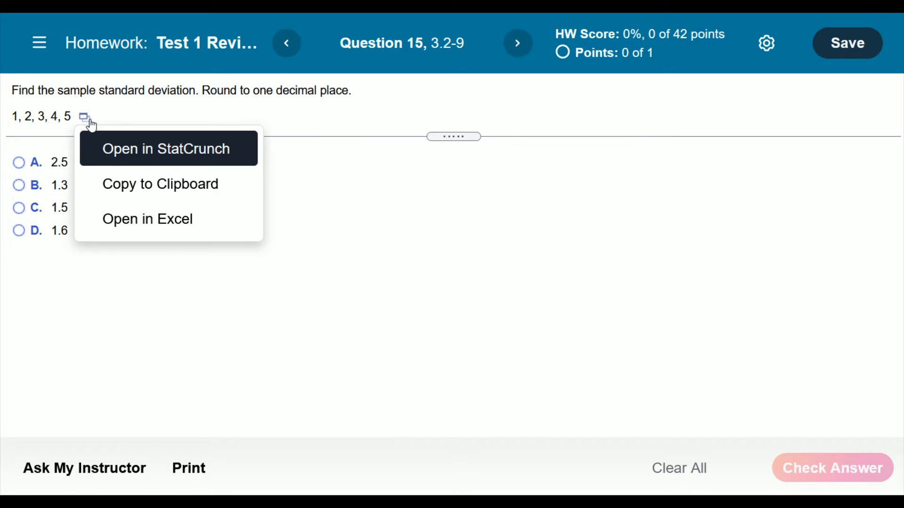
pyautogui.click(152, 161)
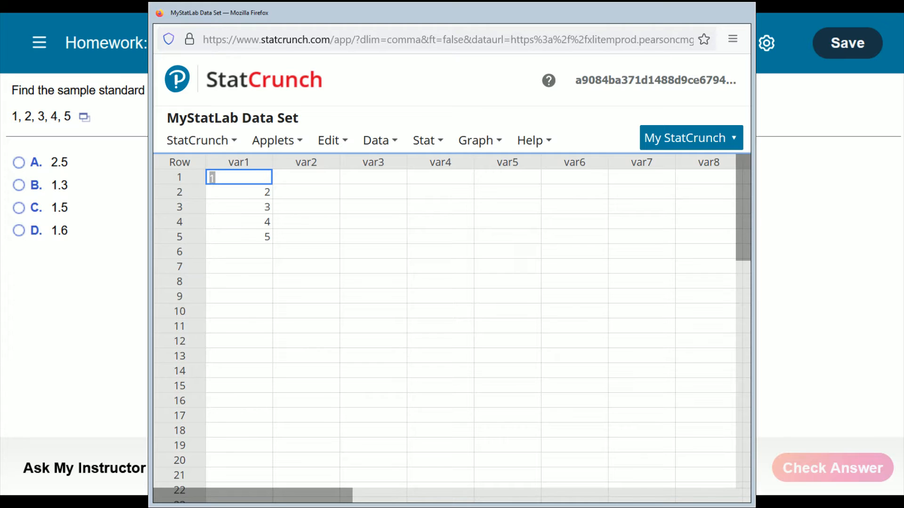
# Start column summary statistics and choose var1 as the column to summarize.
pyautogui.click(242, 162)
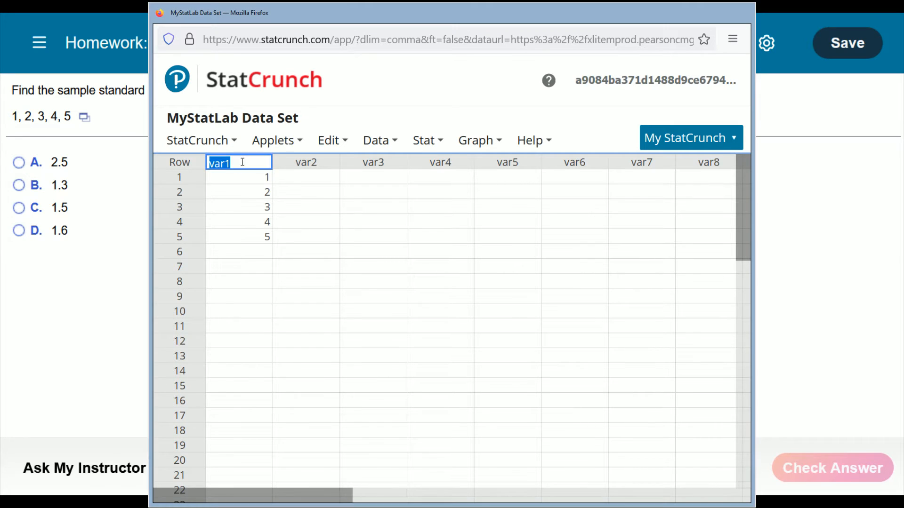
pyautogui.click(421, 96)
pyautogui.click(434, 146)
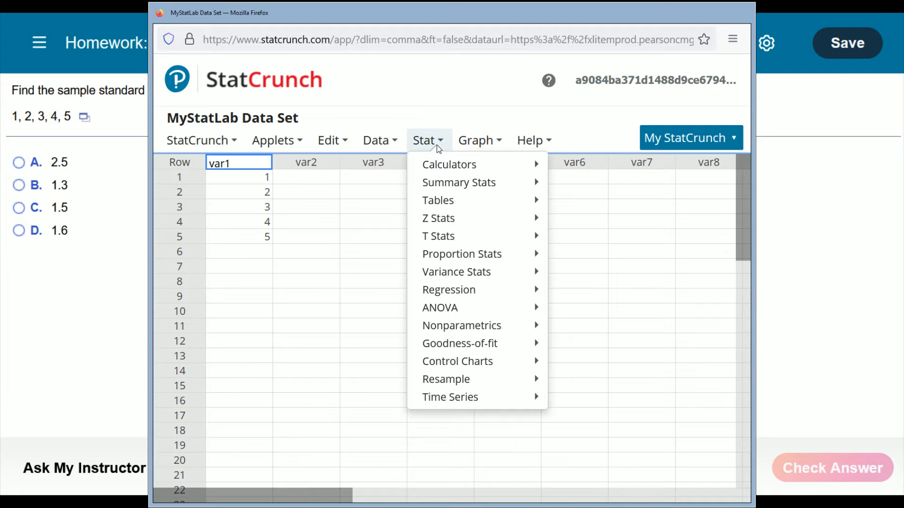
pyautogui.moveTo(469, 196)
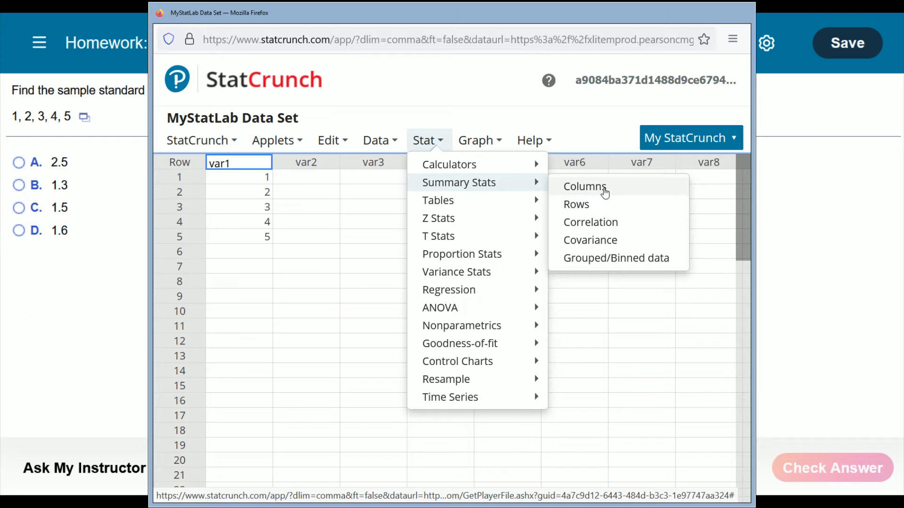
pyautogui.click(604, 187)
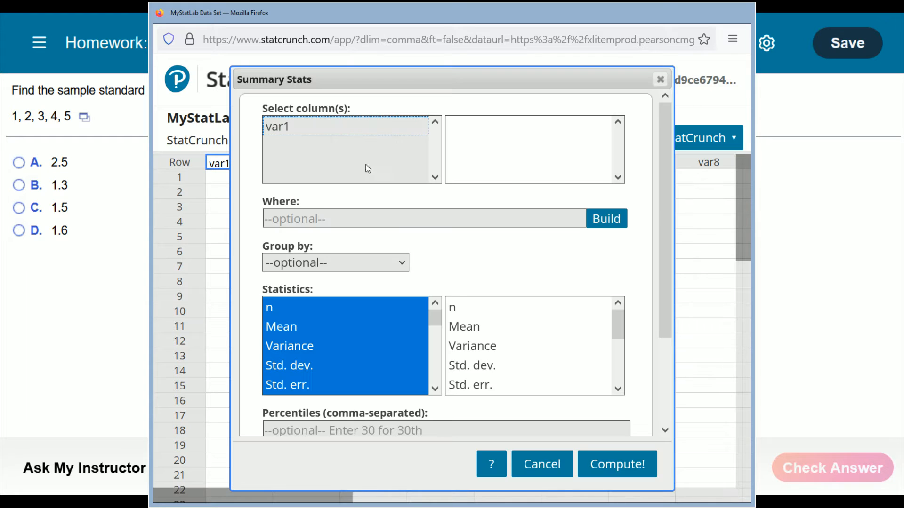
pyautogui.click(285, 128)
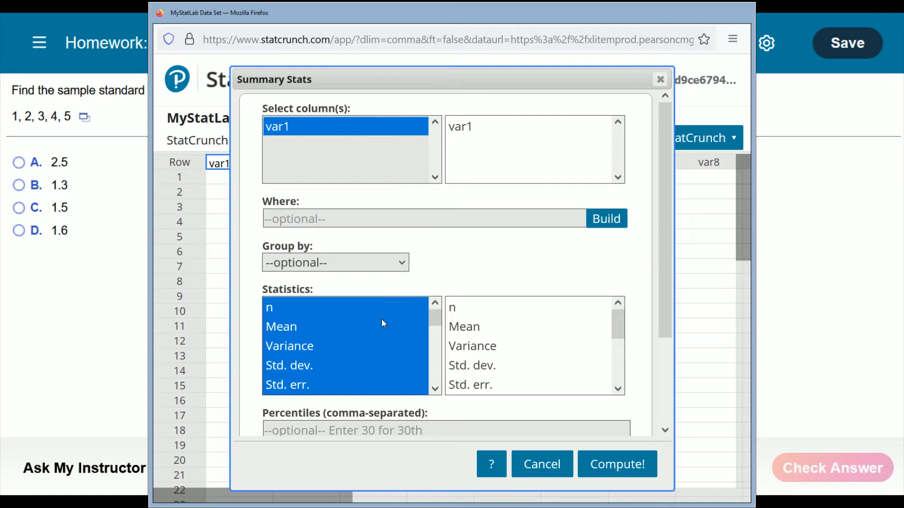
# Limit the statistics selection to Mean, Variance and Std. dev.
pyautogui.click(314, 346)
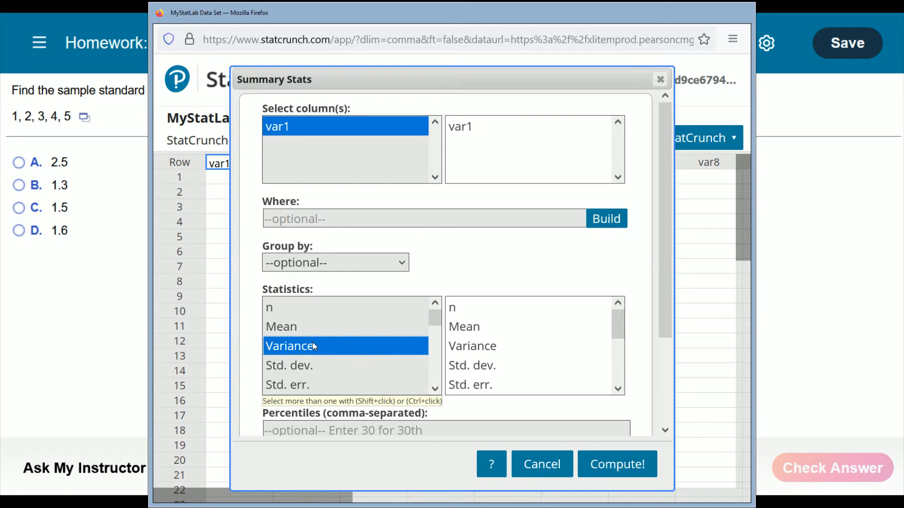
pyautogui.click(275, 314)
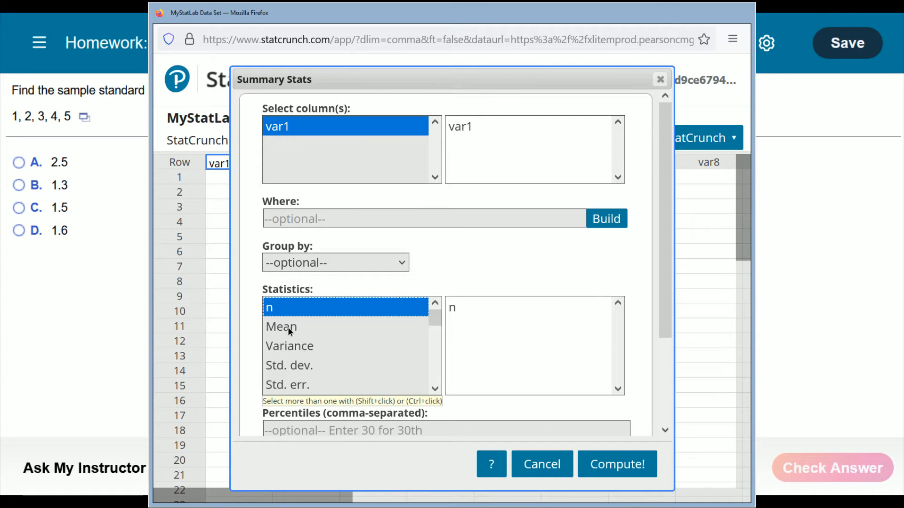
pyautogui.click(288, 328)
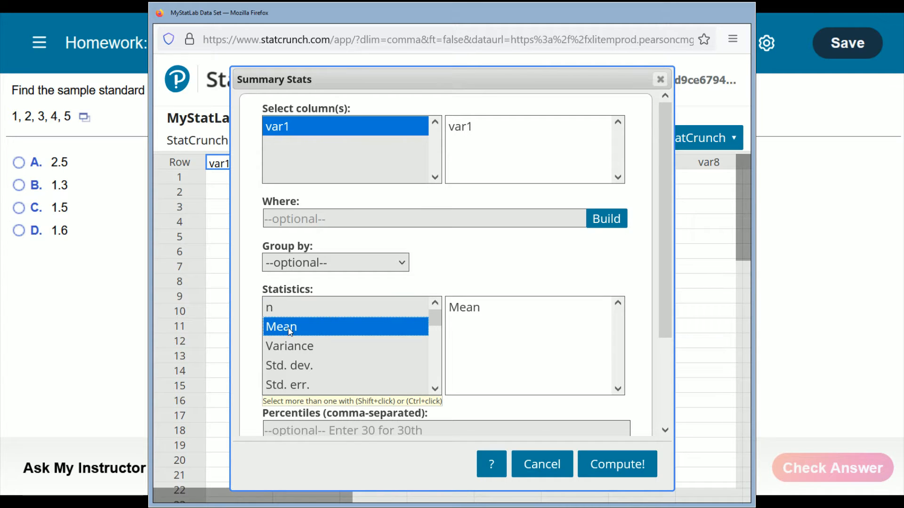
pyautogui.keyDown('ctrl'); pyautogui.click(297, 351); pyautogui.keyUp('ctrl')
pyautogui.keyDown('ctrl'); pyautogui.click(297, 370); pyautogui.keyUp('ctrl')
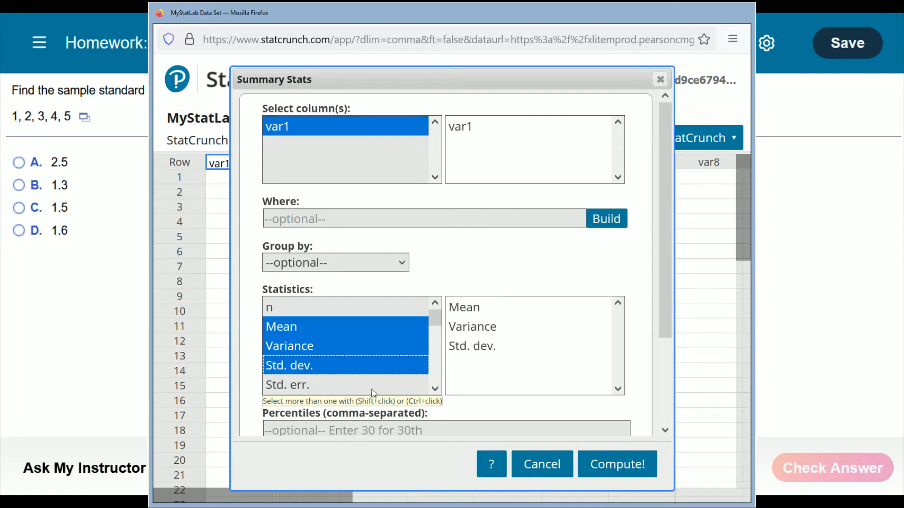
# Add Unadj. variance and Unadj. std. dev. to the chosen statistics and compute the summary.
pyautogui.click(435, 389)
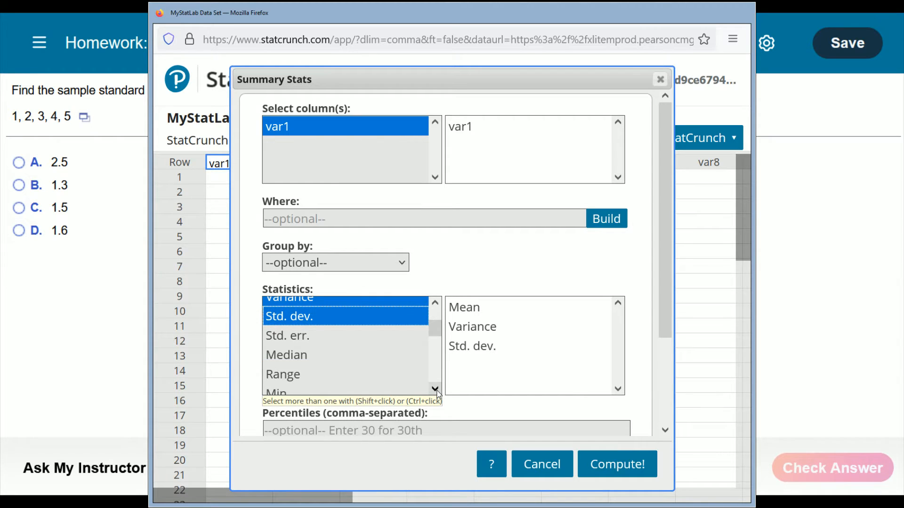
pyautogui.click(437, 390)
pyautogui.click(435, 389)
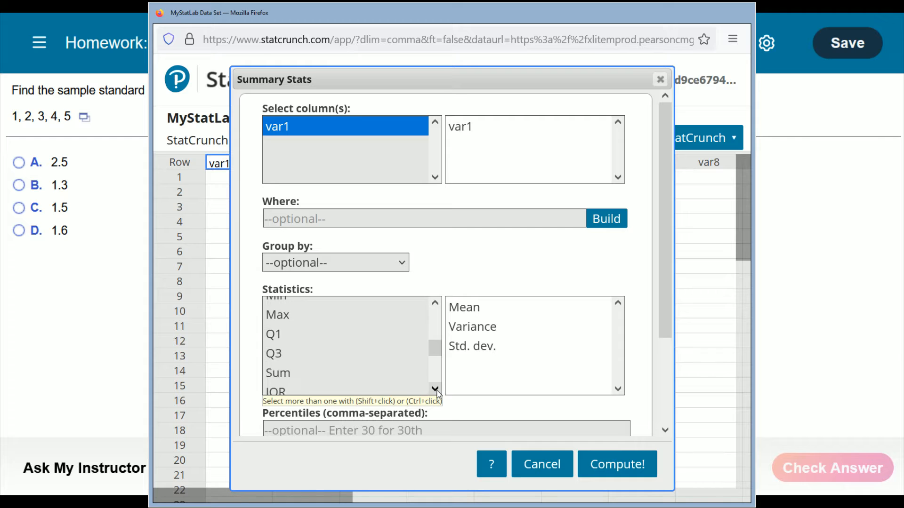
pyautogui.click(435, 388)
pyautogui.click(434, 389)
pyautogui.click(435, 389)
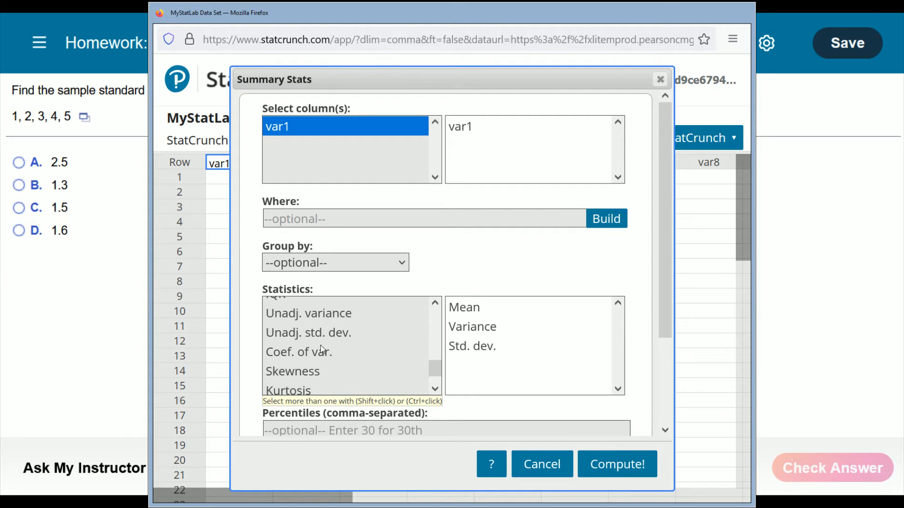
pyautogui.click(311, 314)
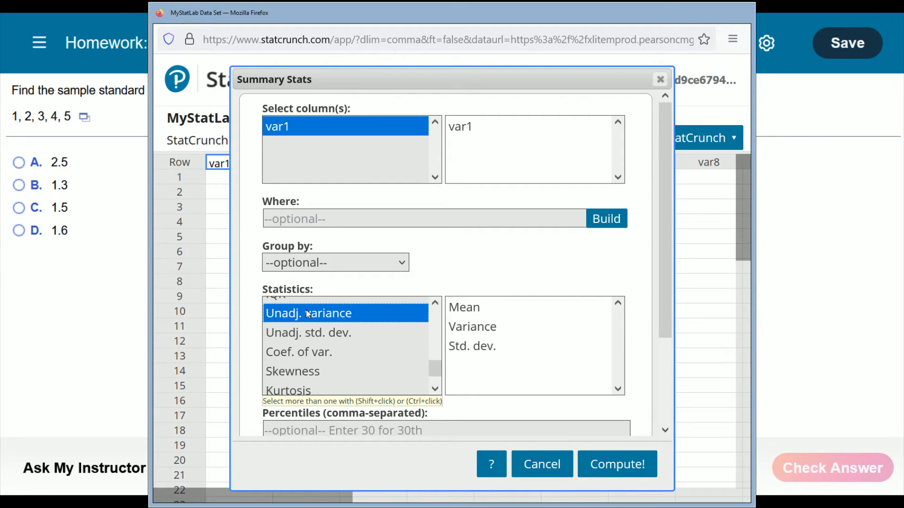
pyautogui.keyDown('ctrl'); pyautogui.click(317, 333); pyautogui.keyUp('ctrl')
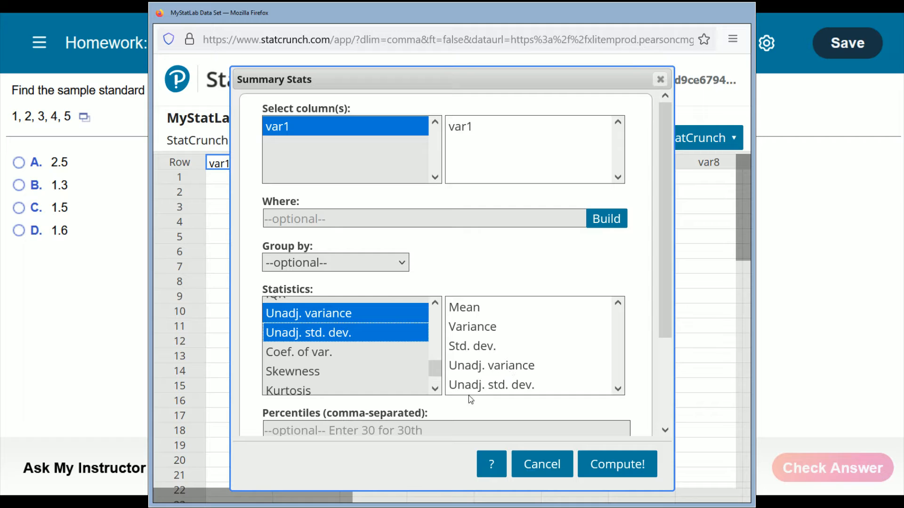
pyautogui.click(607, 472)
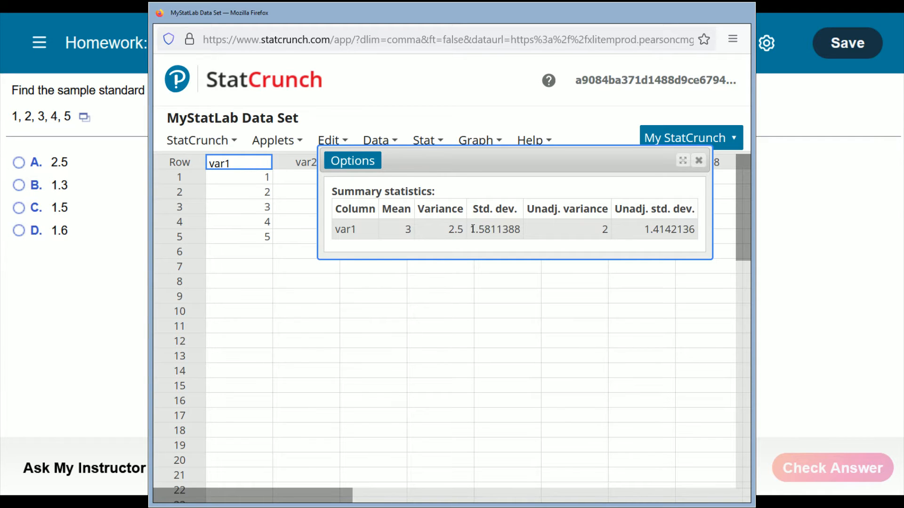
# Compare the sample and unadjusted standard deviations, then answer the homework question with option D, 1.6, and submit it for checking.
pyautogui.moveTo(469, 229); pyautogui.dragTo(546, 230)
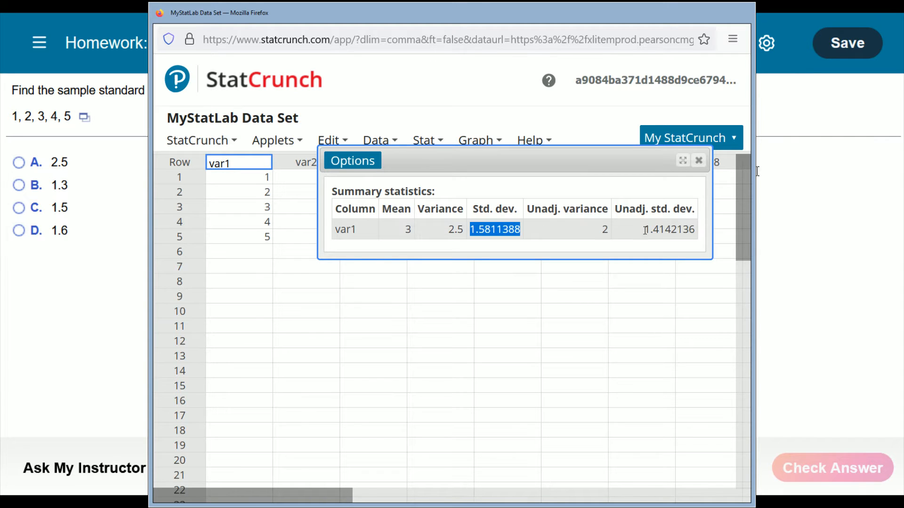
pyautogui.moveTo(643, 229); pyautogui.dragTo(701, 234)
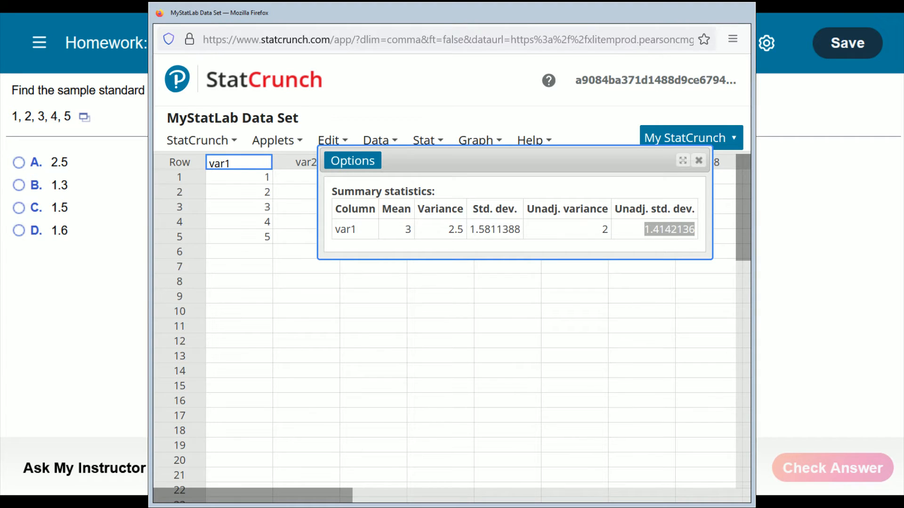
pyautogui.click(17, 230)
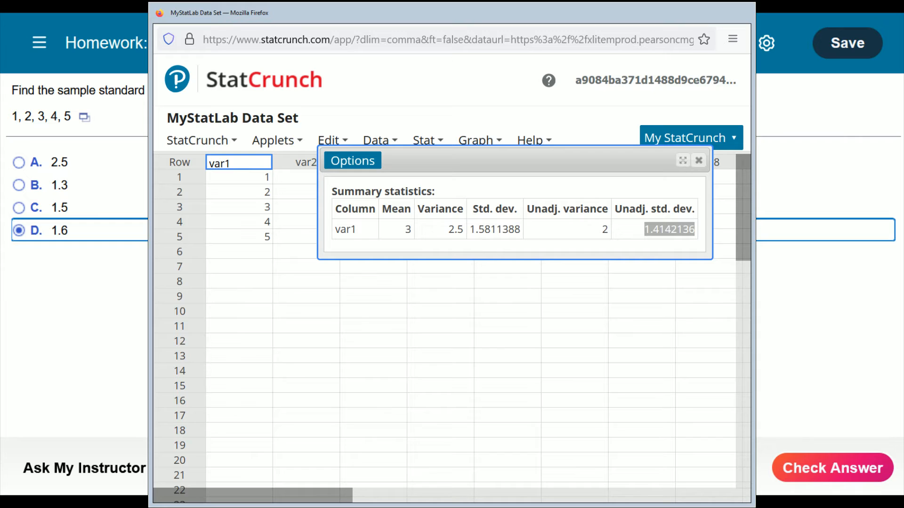
pyautogui.click(852, 476)
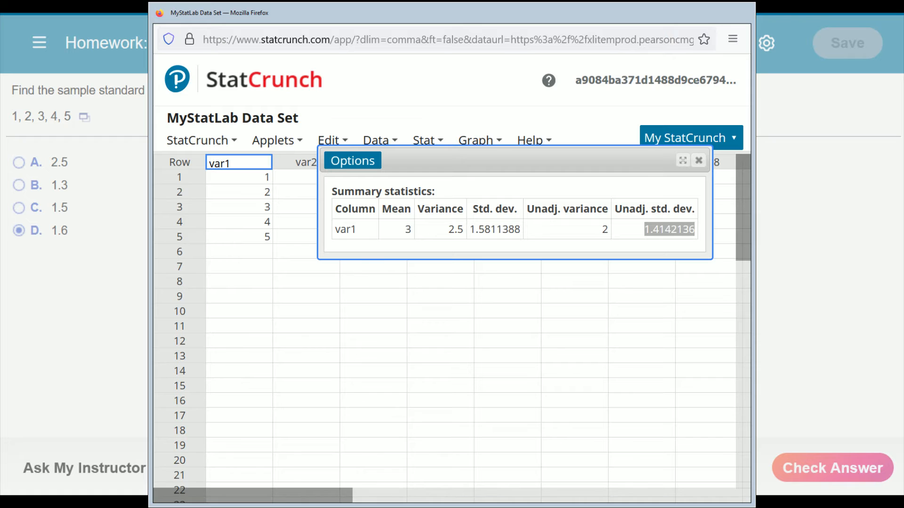
# Close the summary results and enter 1, 3, 5, 7, 9 and 11 in rows 1 to 6 of var3.
pyautogui.click(699, 161)
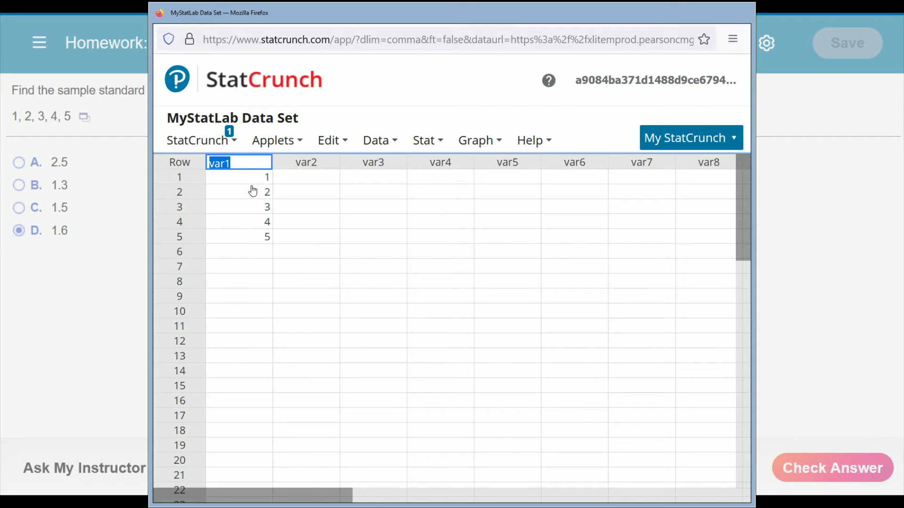
pyautogui.click(246, 180)
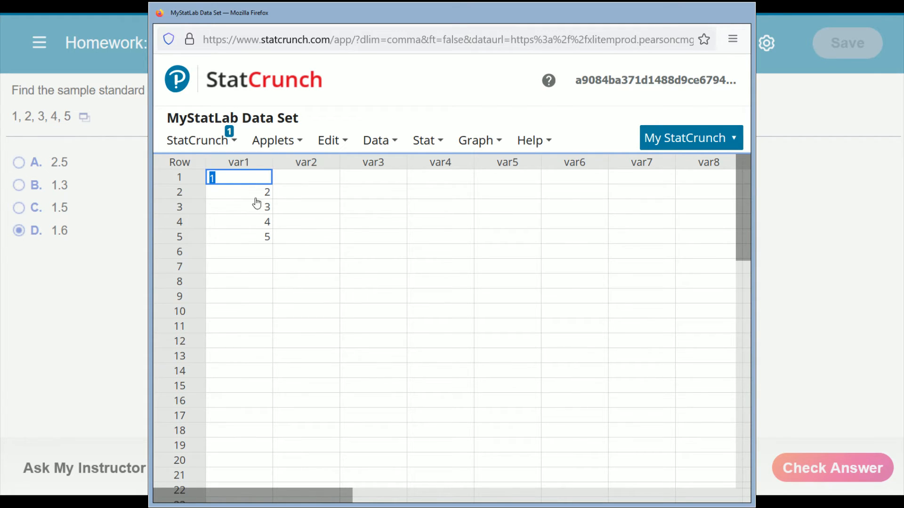
pyautogui.click(376, 174)
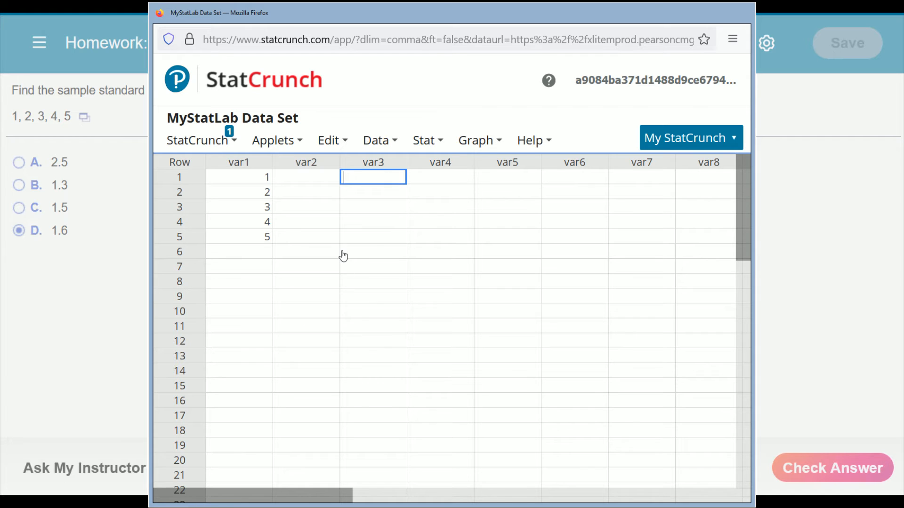
pyautogui.write('1')
pyautogui.press('Return')
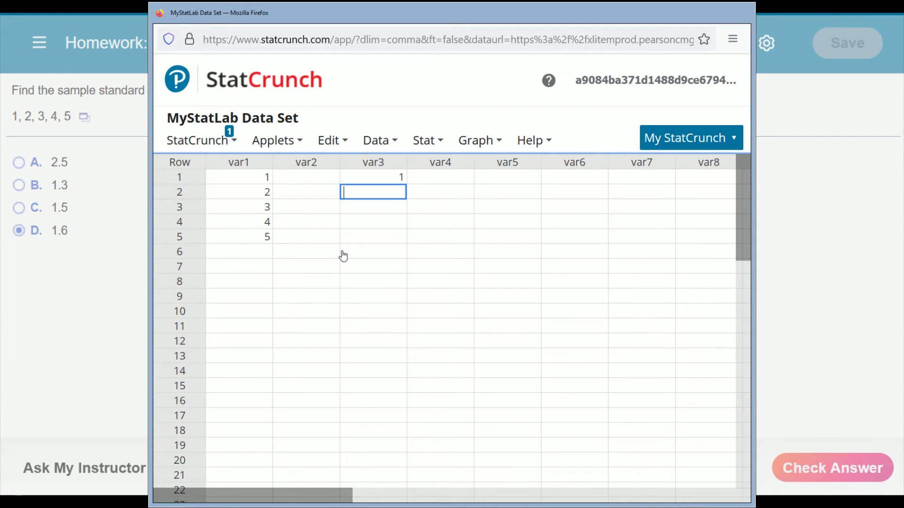
pyautogui.write('3')
pyautogui.press('Return')
pyautogui.write('5')
pyautogui.press('Return')
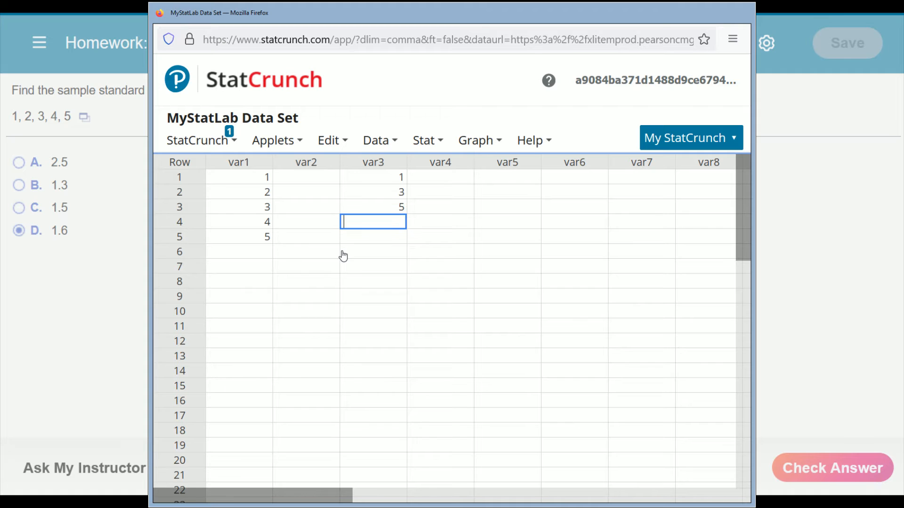
pyautogui.write('7')
pyautogui.press('Return')
pyautogui.write('9')
pyautogui.press('Return')
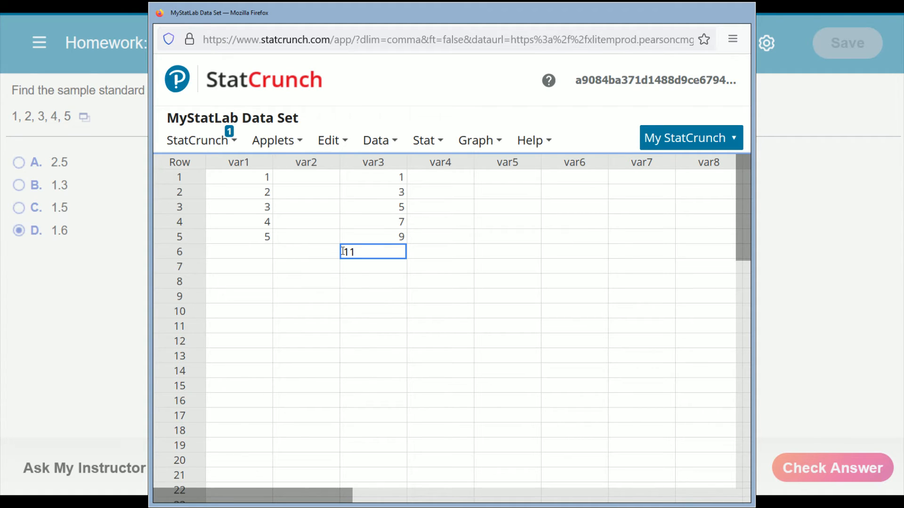
pyautogui.press('Tab')
# Enter 4, 7, 9.3, 13.3, 15.5 and 19.3 in rows 1 to 6 of var4.
pyautogui.press('Up')
pyautogui.press('Up')
pyautogui.press('Up')
pyautogui.press('Up')
pyautogui.press('Up')
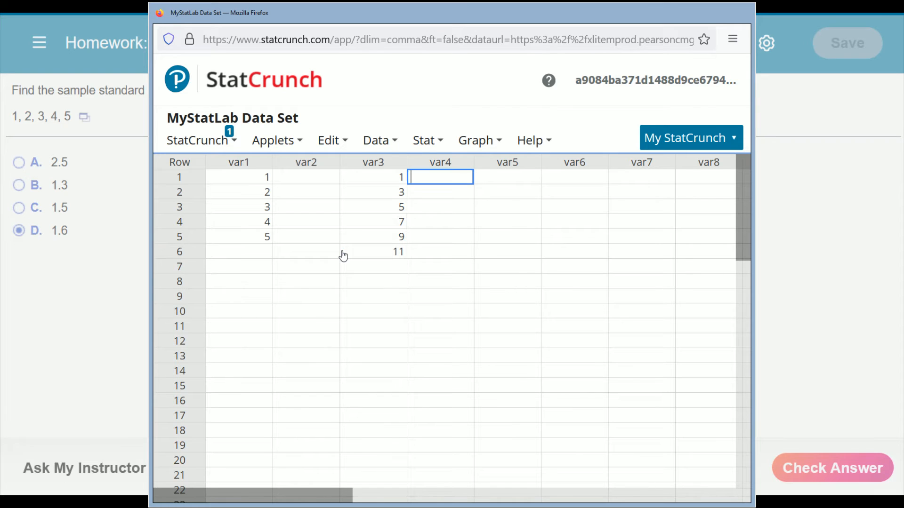
pyautogui.write('4')
pyautogui.press('Return')
pyautogui.write('7')
pyautogui.press('Return')
pyautogui.write('9.3')
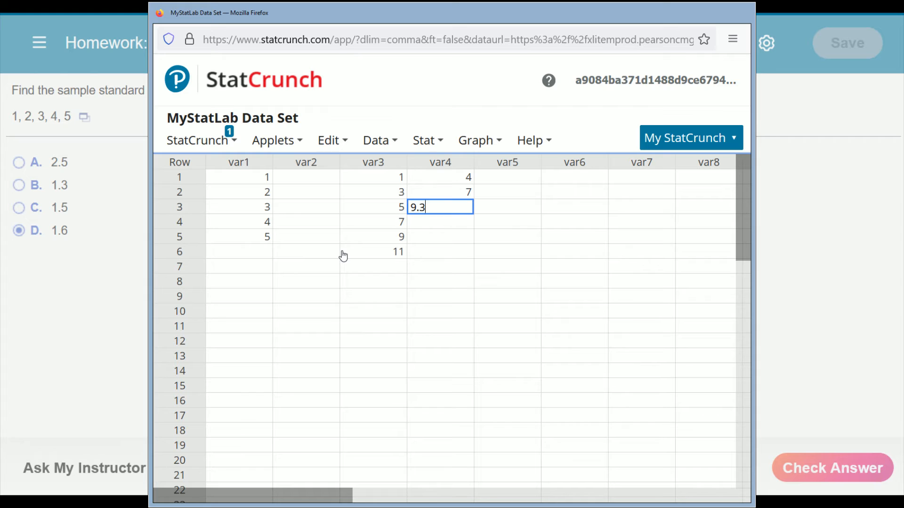
pyautogui.press('Return')
pyautogui.write('11')
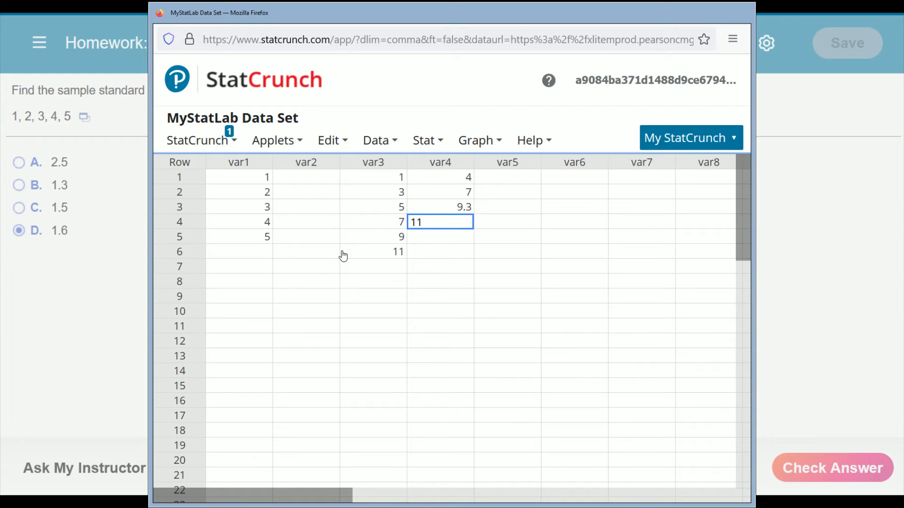
pyautogui.press('BackSpace')
pyautogui.write('3.3')
pyautogui.press('Return')
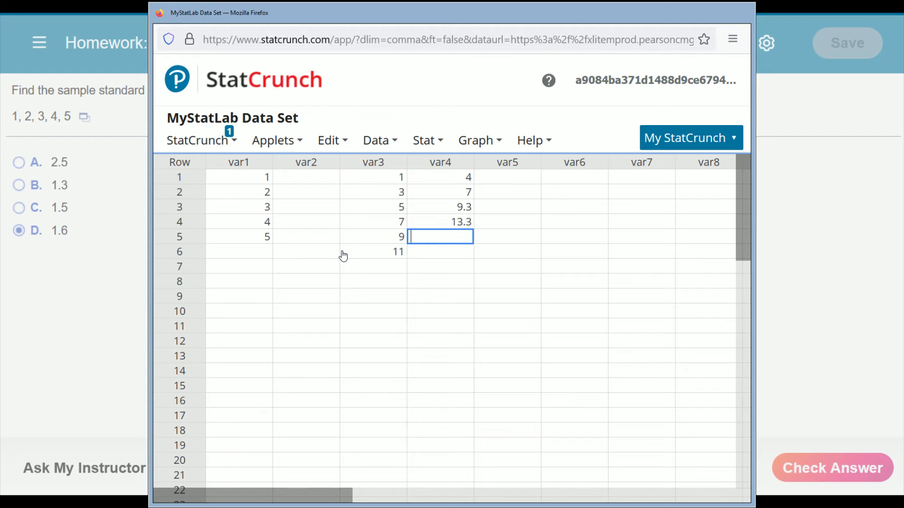
pyautogui.write('15.5')
pyautogui.press('Return')
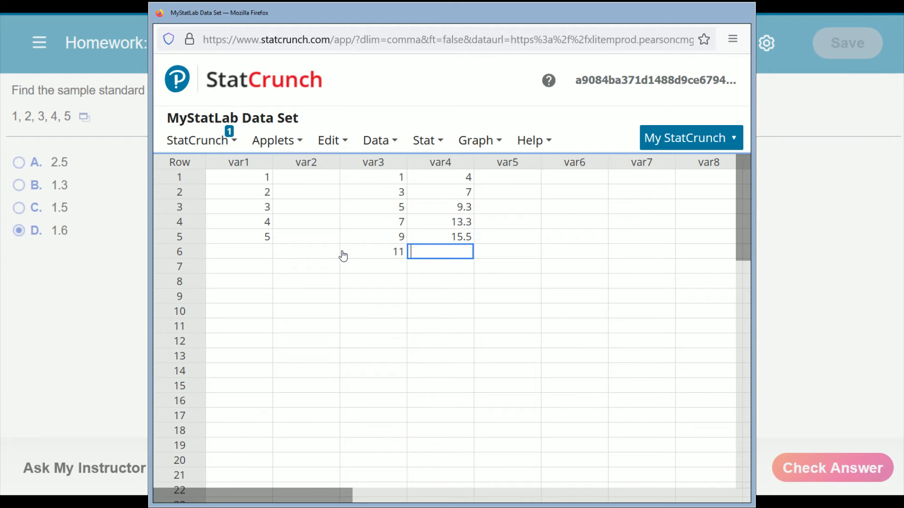
pyautogui.write('19.3')
pyautogui.click(578, 296)
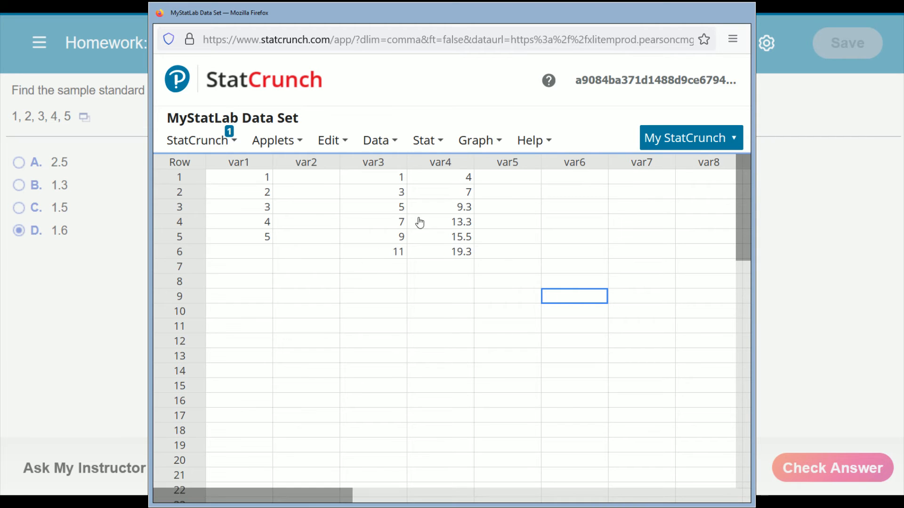
# Open the Simple Linear Regression setup, then move and resize its dialog so the var3 and var4 data stay visible.
pyautogui.click(385, 143)
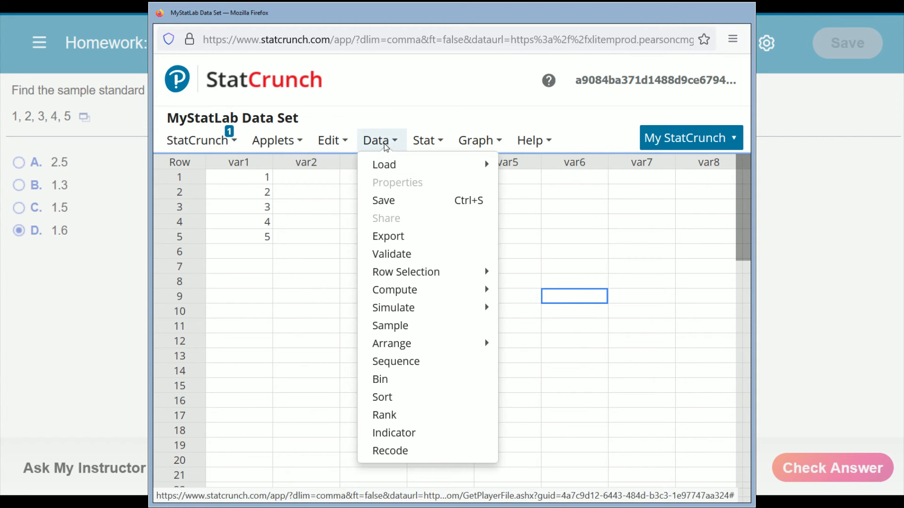
pyautogui.click(433, 141)
pyautogui.click(434, 140)
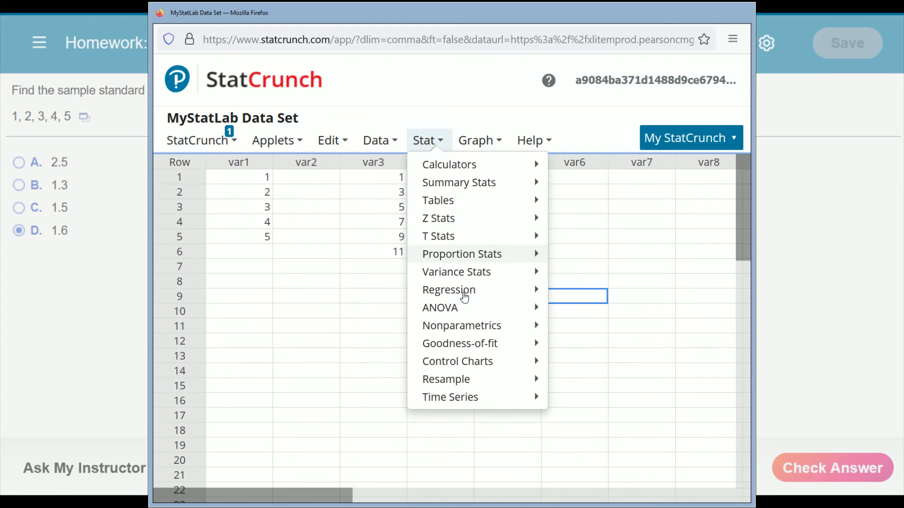
pyautogui.moveTo(462, 300)
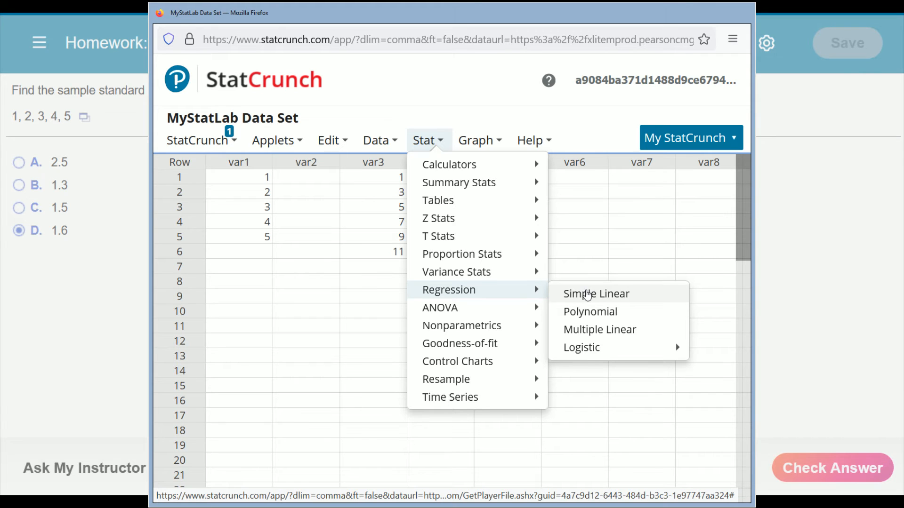
pyautogui.click(586, 294)
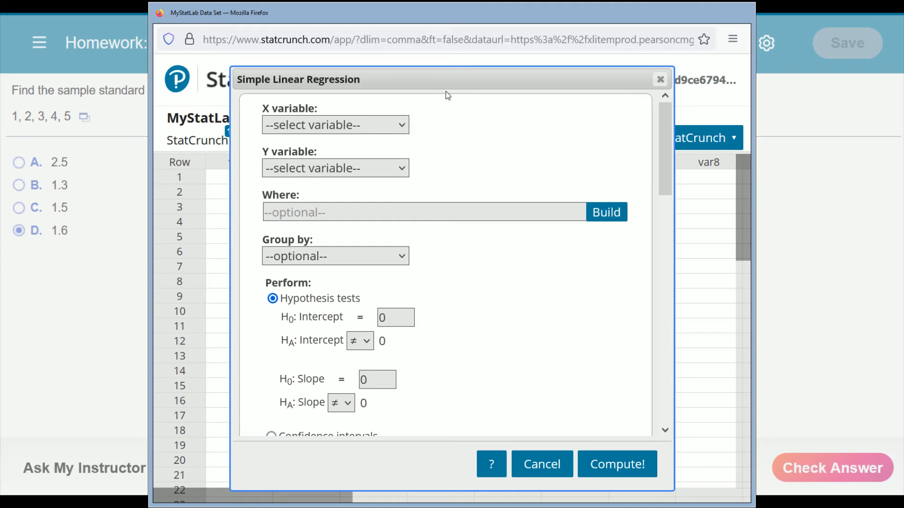
pyautogui.moveTo(438, 83); pyautogui.dragTo(599, 94)
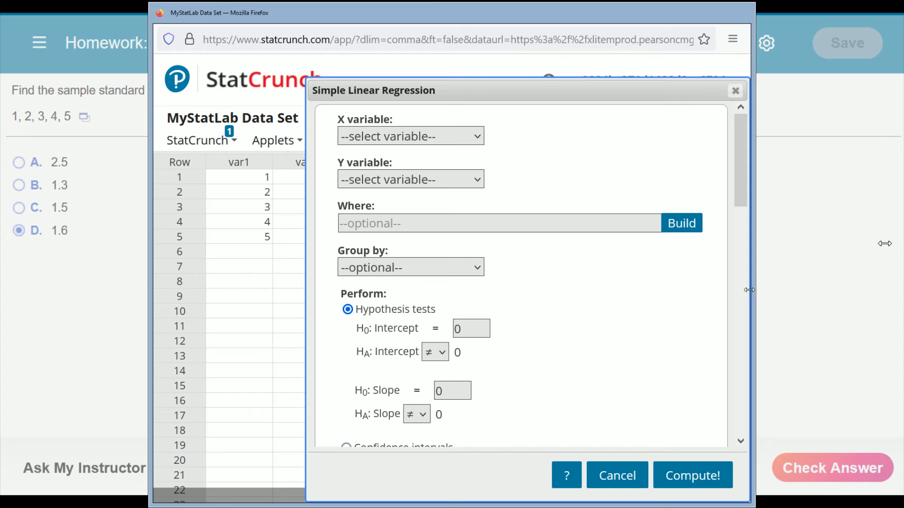
pyautogui.moveTo(748, 291); pyautogui.dragTo(611, 286)
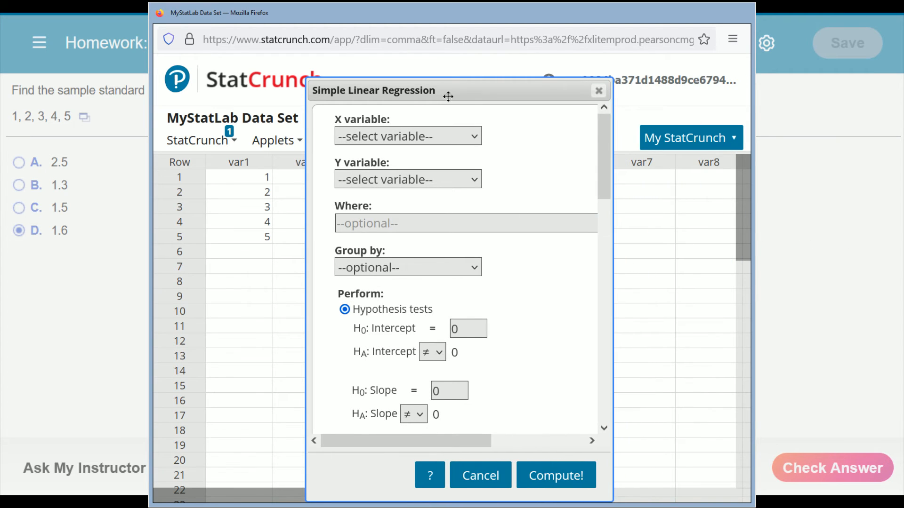
pyautogui.moveTo(447, 95); pyautogui.dragTo(585, 263)
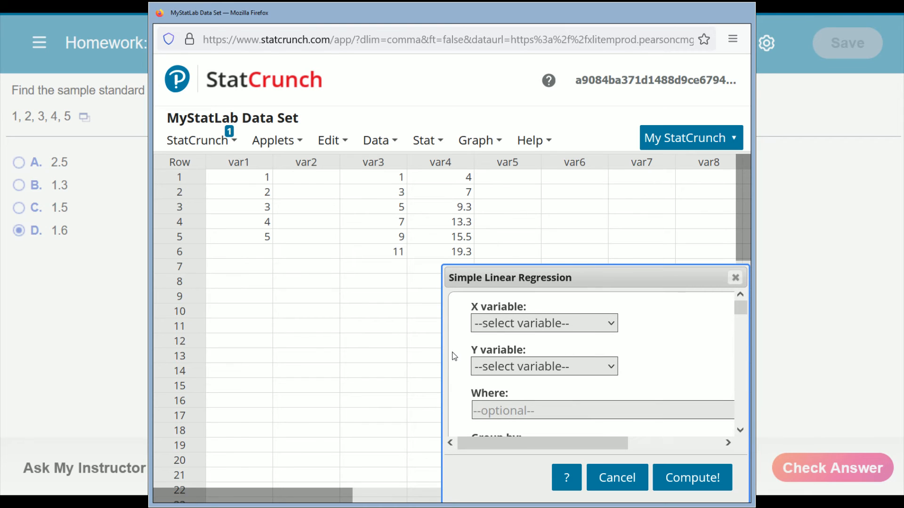
pyautogui.moveTo(442, 349); pyautogui.dragTo(304, 336)
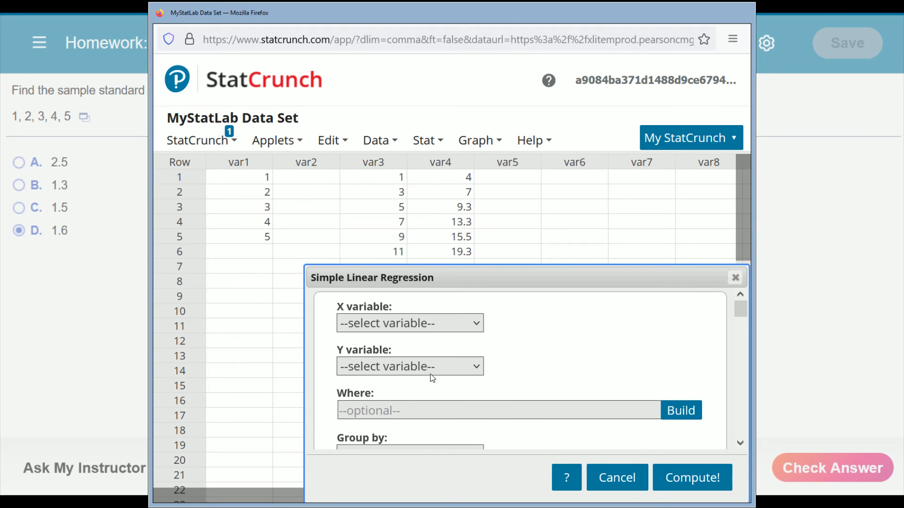
# Set var3 as the X variable and var4 as the Y variable of the regression.
pyautogui.click(403, 405)
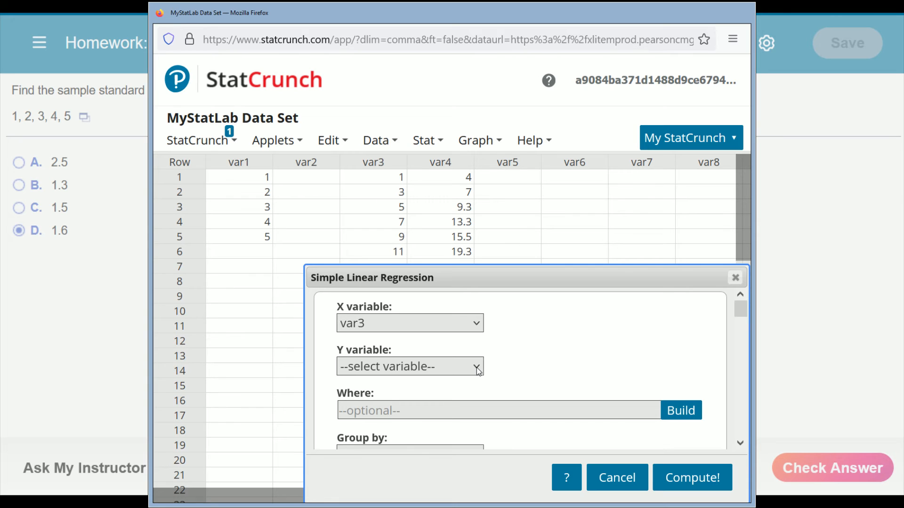
pyautogui.click(399, 461)
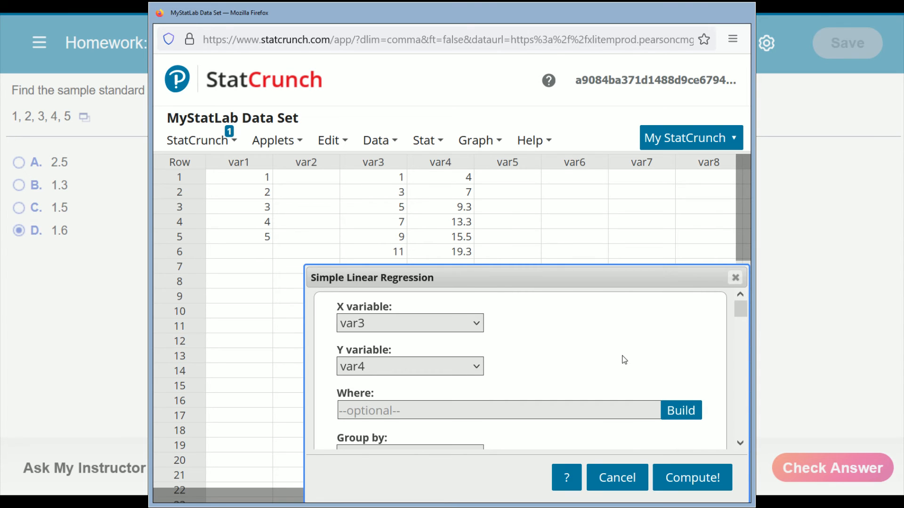
pyautogui.scroll(-3, 623, 360)
pyautogui.scroll(-3, 616, 350)
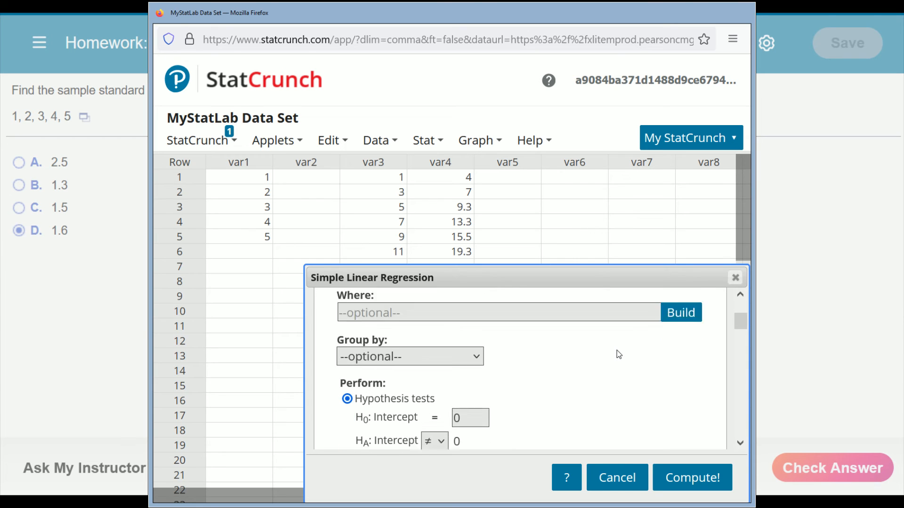
pyautogui.scroll(6, 617, 350)
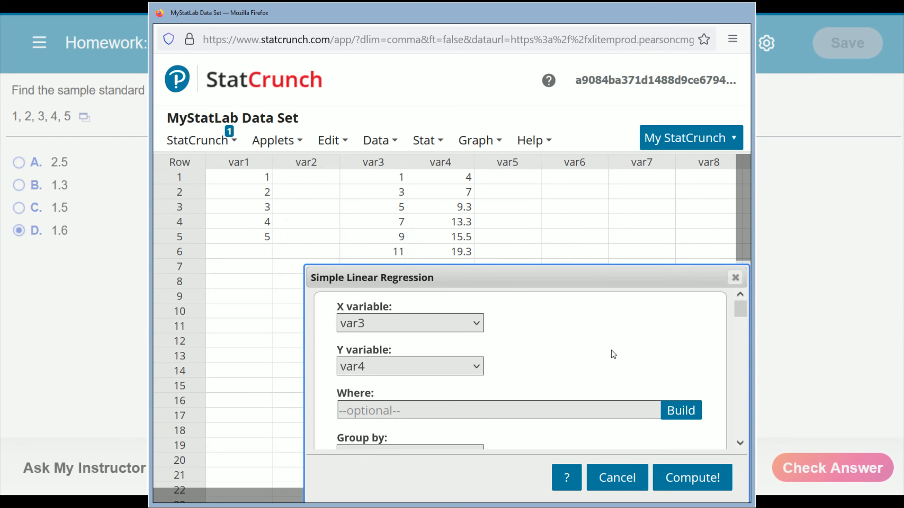
# Request a prediction of Y for the X value 10 and compute the regression.
pyautogui.scroll(-6, 609, 352)
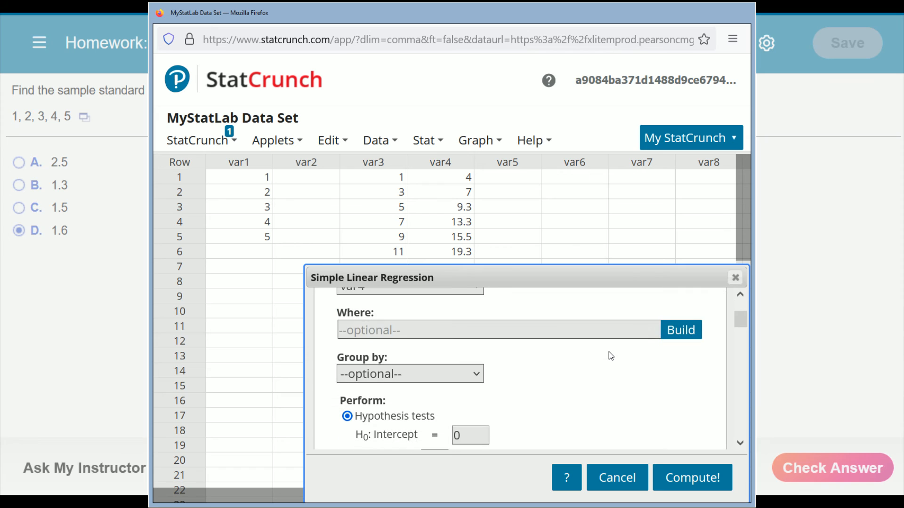
pyautogui.scroll(-6, 609, 351)
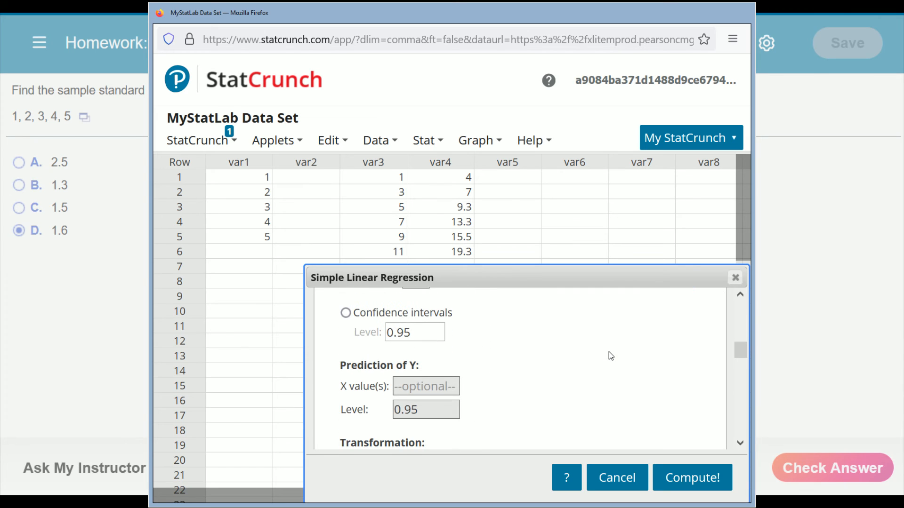
pyautogui.click(408, 386)
pyautogui.write('10')
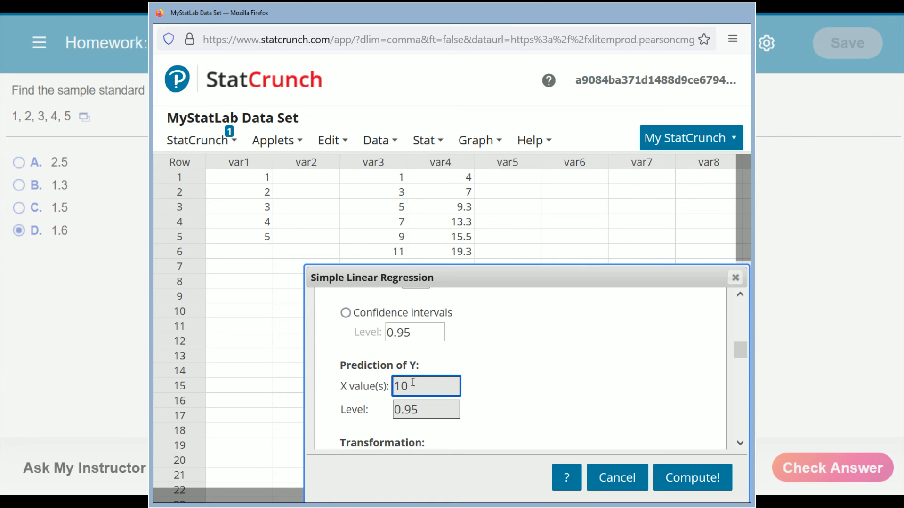
pyautogui.scroll(-3, 565, 405)
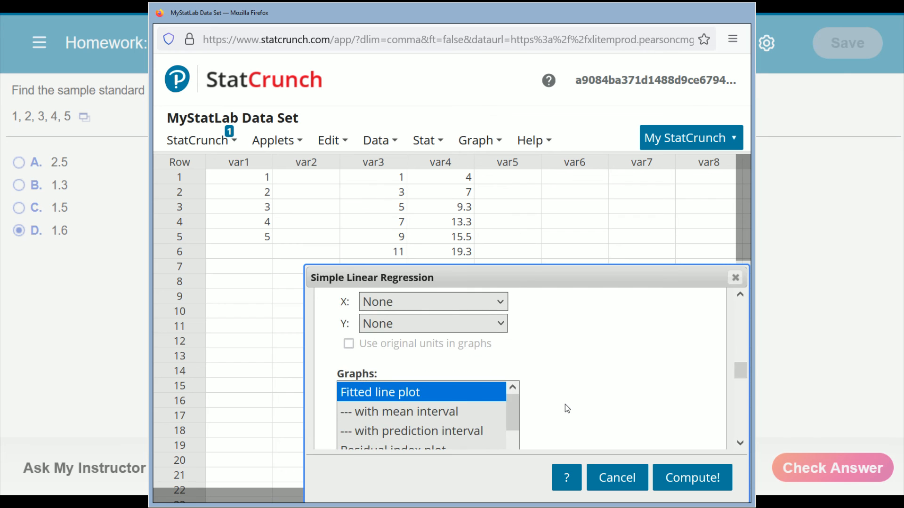
pyautogui.scroll(-6, 565, 405)
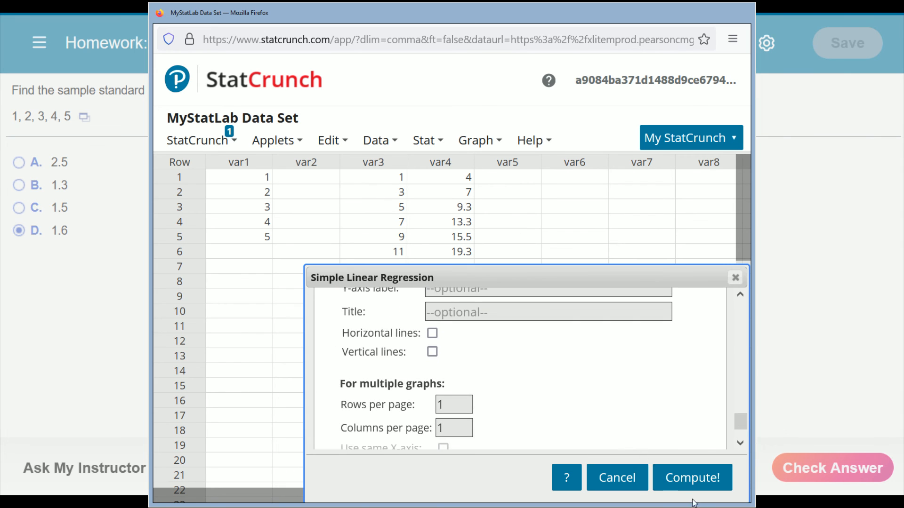
pyautogui.click(678, 487)
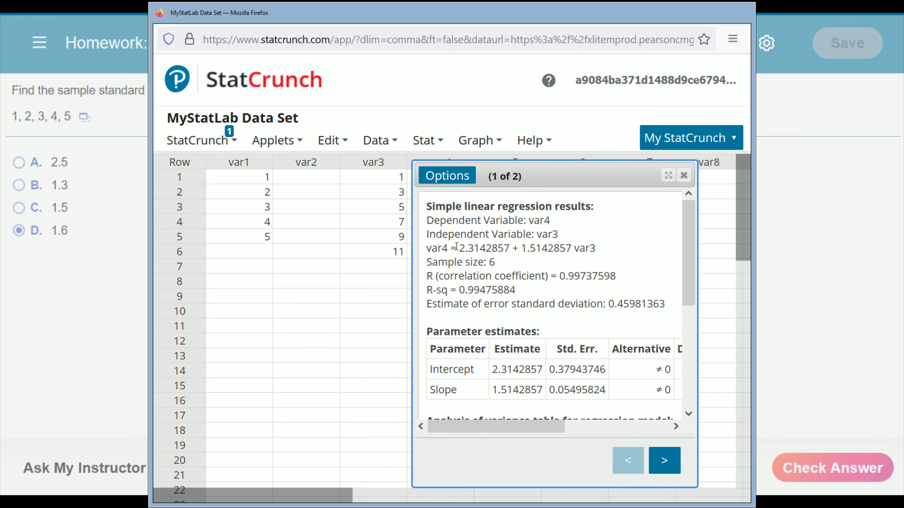
# Examine the regression equation, the correlation coefficient and the predicted Y for the X value 10 in the results.
pyautogui.moveTo(426, 248); pyautogui.dragTo(615, 250)
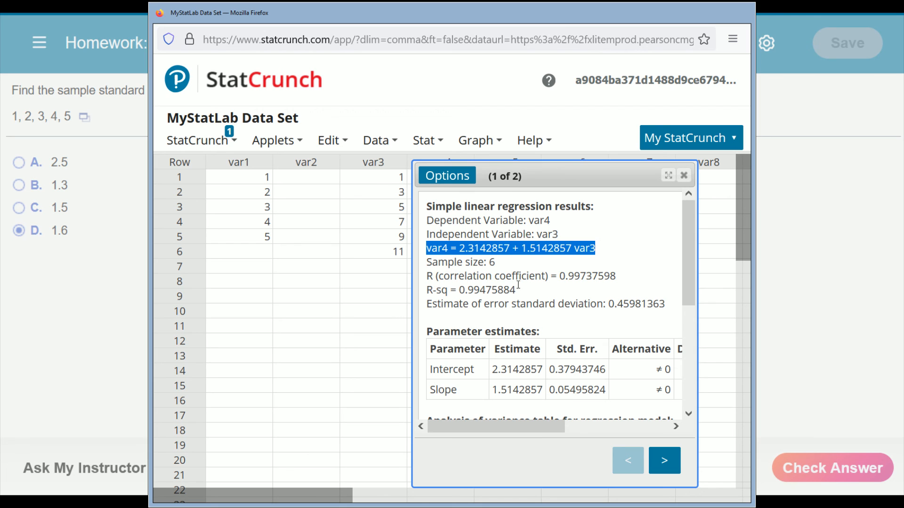
pyautogui.click(615, 274)
pyautogui.scroll(-4, 607, 271)
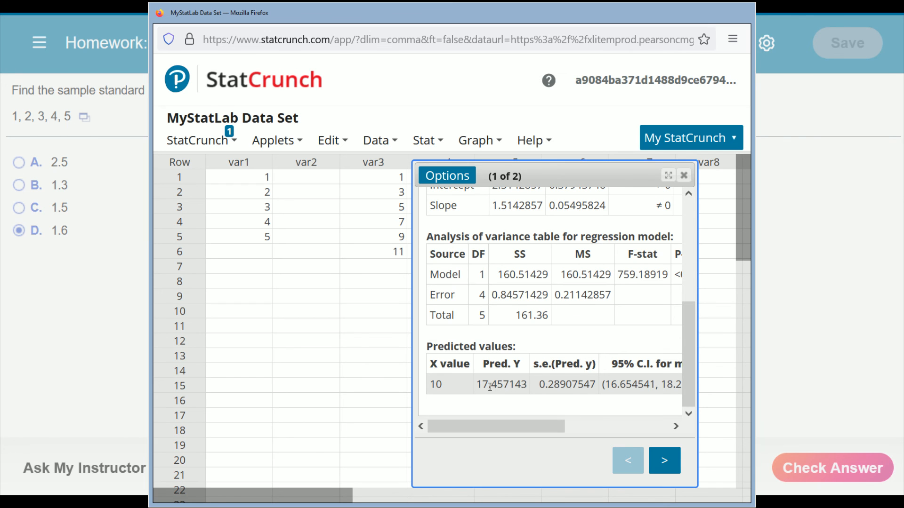
pyautogui.scroll(1, 516, 304)
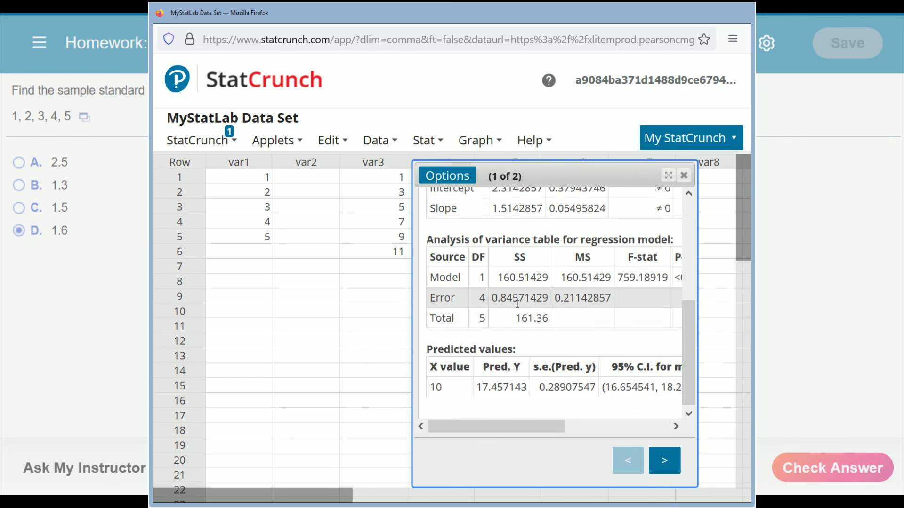
pyautogui.scroll(4, 516, 304)
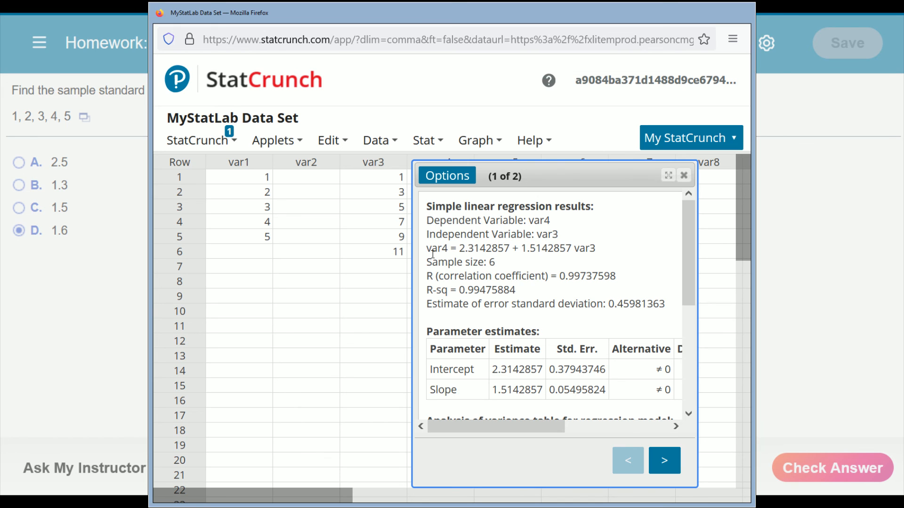
pyautogui.moveTo(432, 248); pyautogui.dragTo(434, 276)
pyautogui.click(472, 278)
pyautogui.scroll(-5, 569, 316)
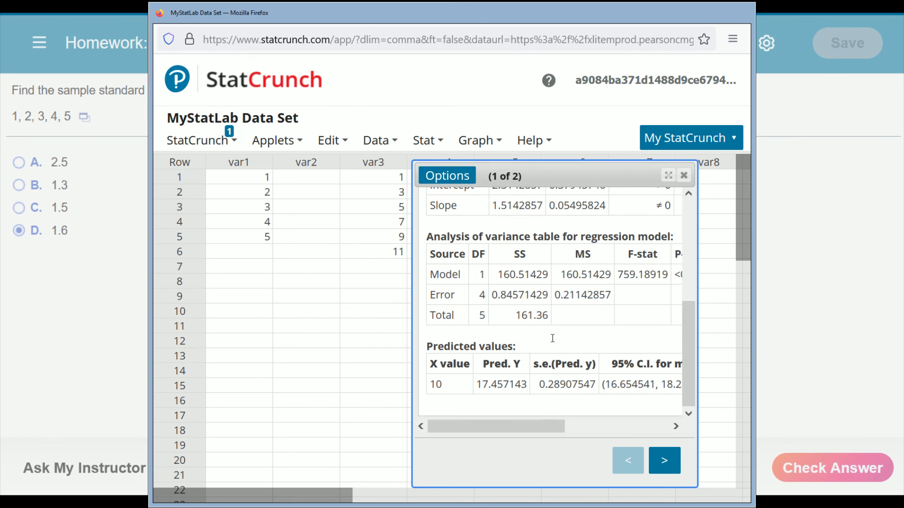